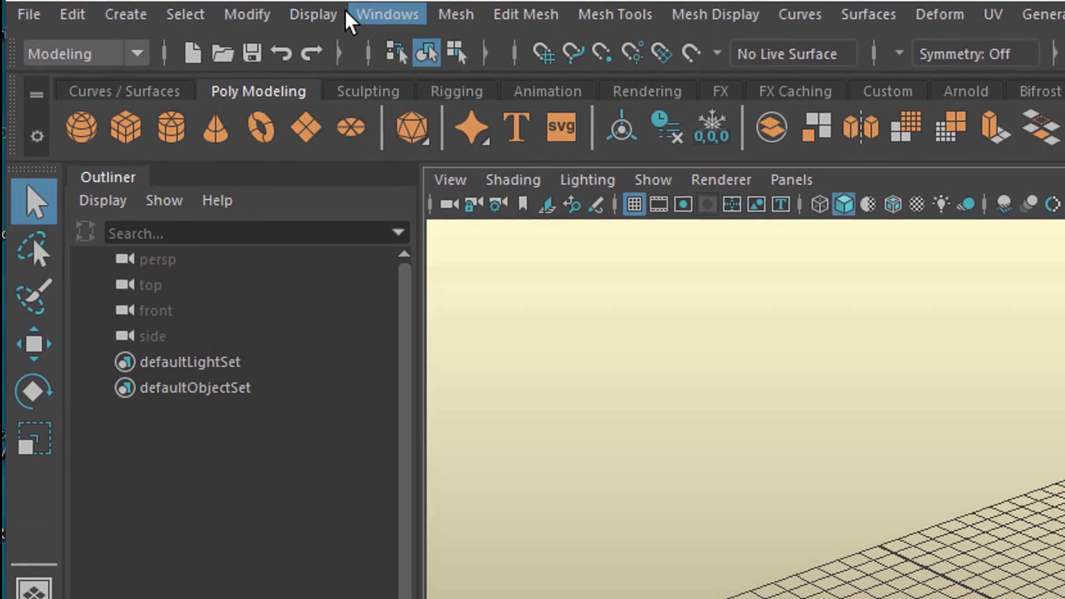
Filter the Plug-in Manager for 'bif' and confirm bifrostGraph 2.0.1.0 is loaded with auto-load on.
click(377, 17)
mouse_move(540, 265)
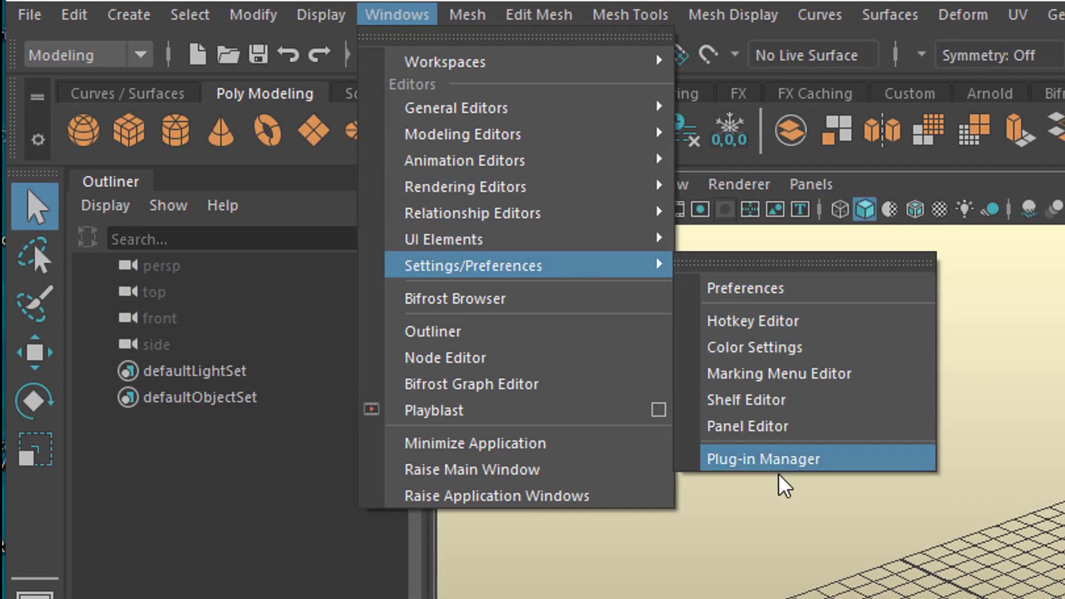
click(829, 469)
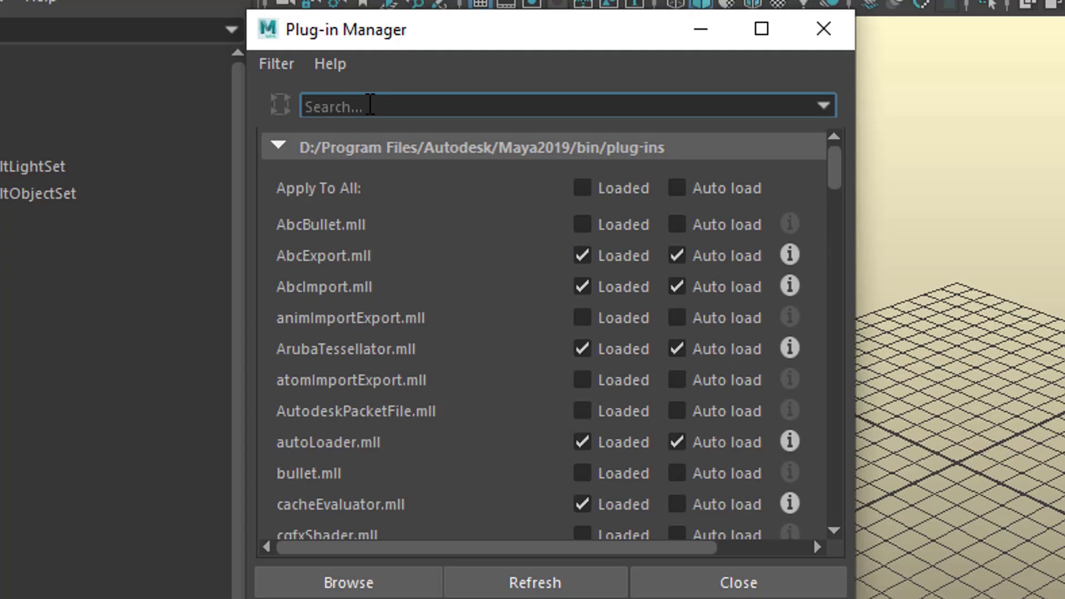
text(bifrost)
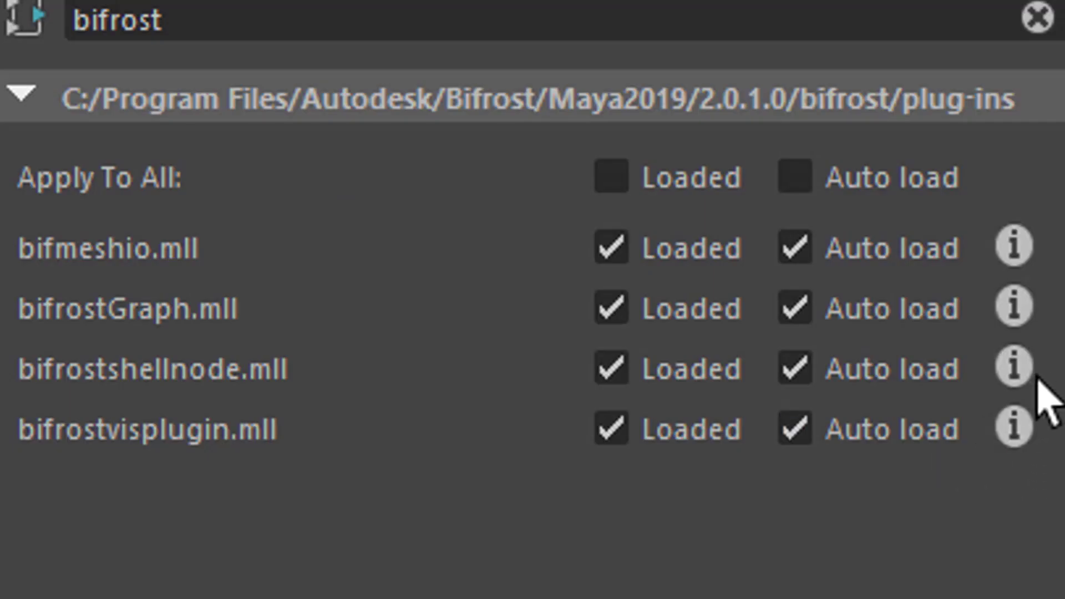
click(1020, 308)
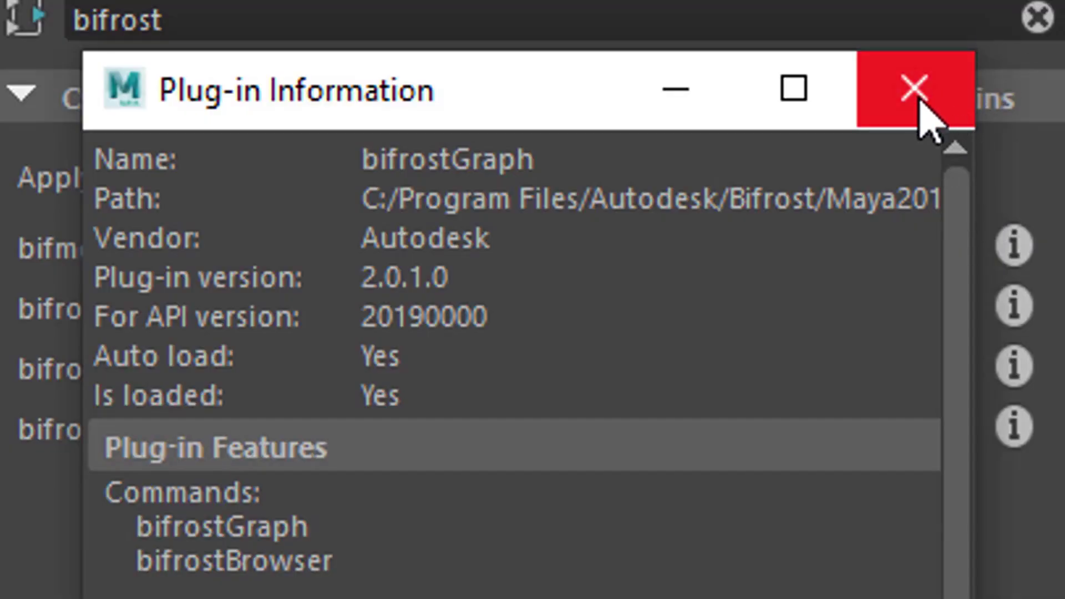
click(920, 99)
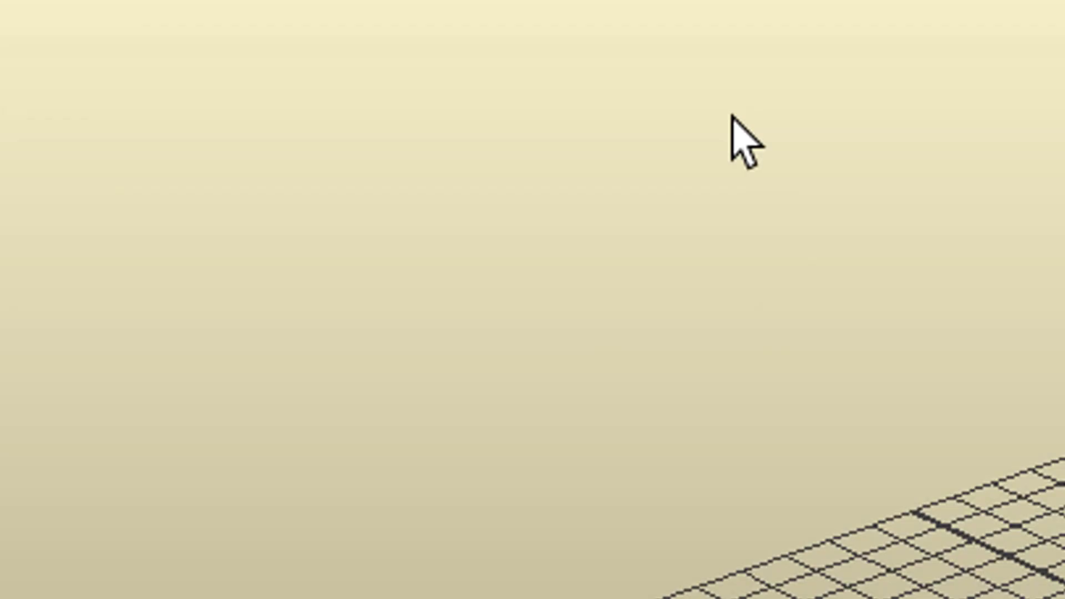
click(192, 7)
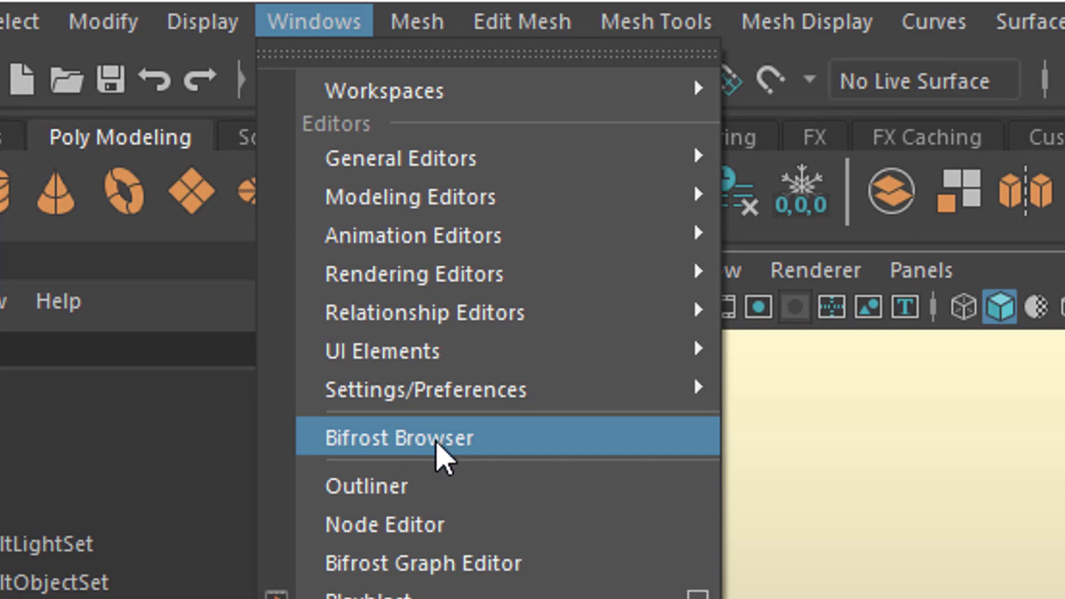
Open the Bifrost Browser and browse the Fire, Particles, Volumes, Sand and Snow examples.
click(444, 442)
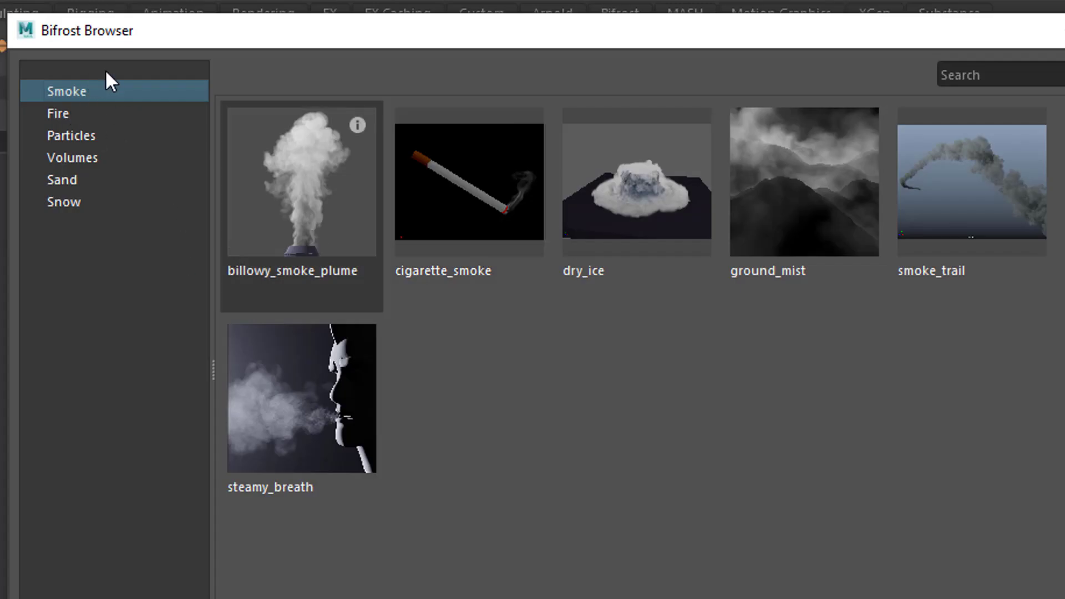
click(55, 116)
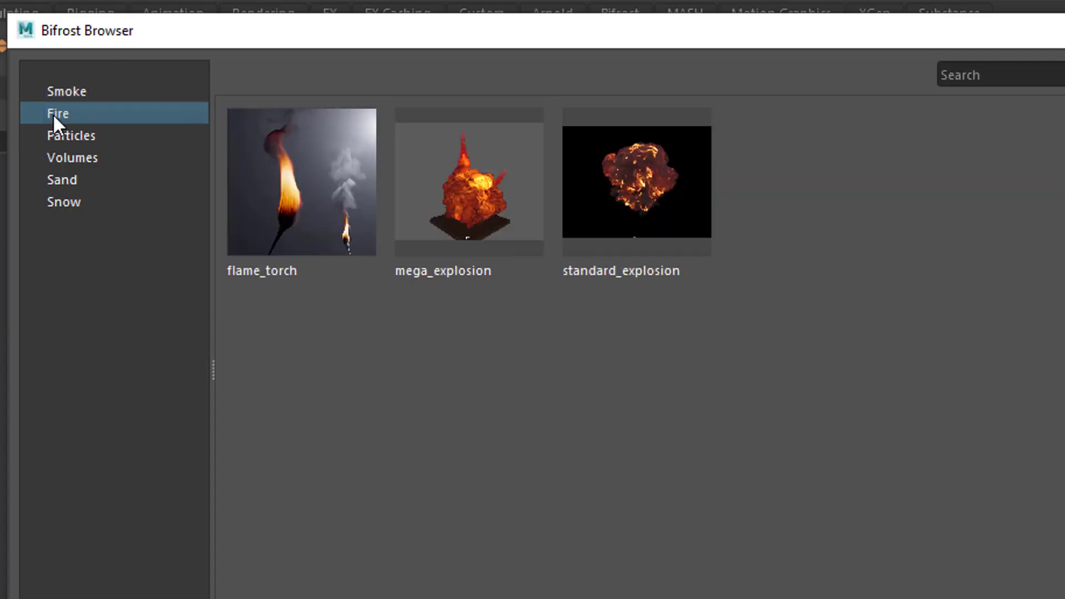
click(88, 143)
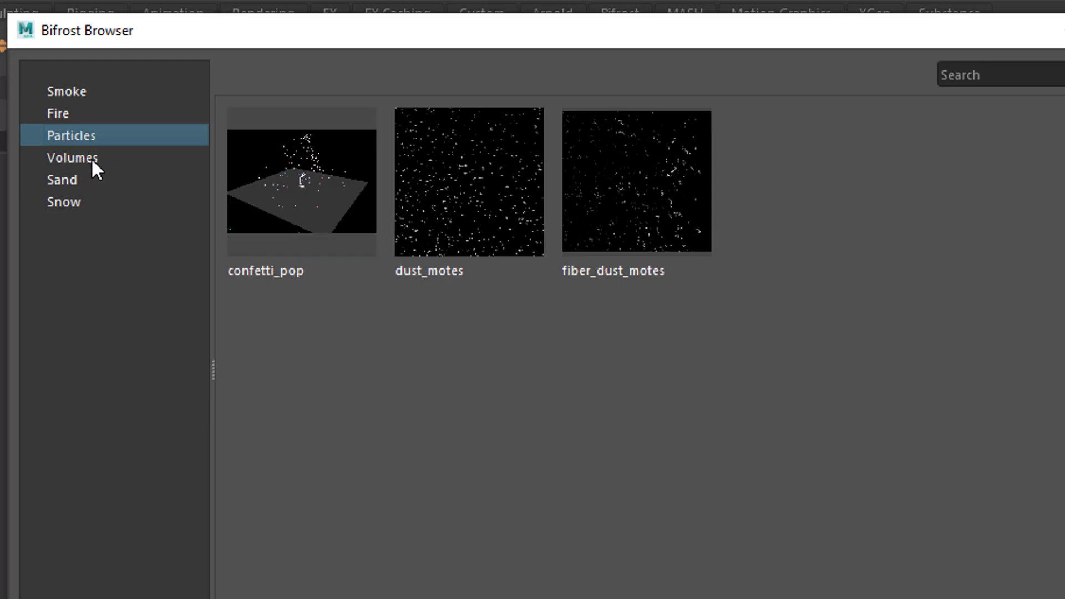
click(91, 157)
click(72, 180)
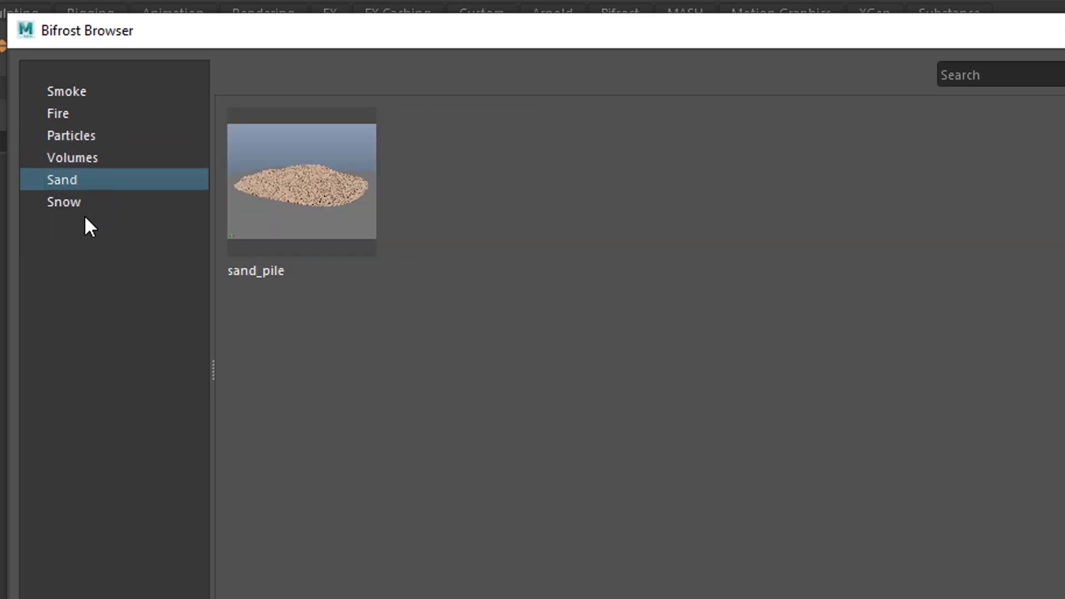
click(65, 204)
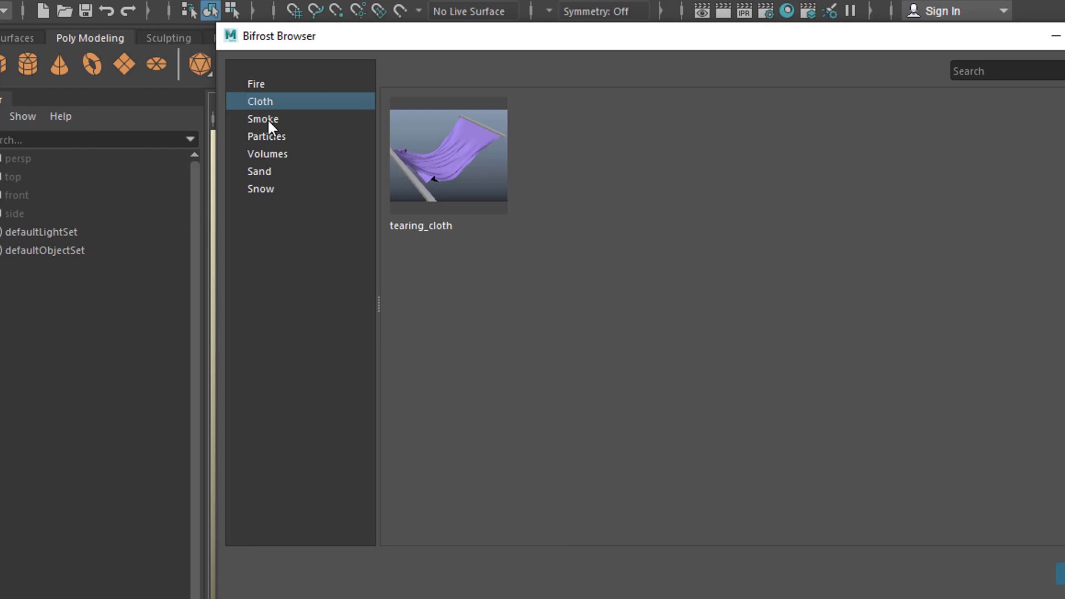
Browse the Smoke, Particles, Volumes, Sand and Snow example categories.
click(267, 119)
click(266, 137)
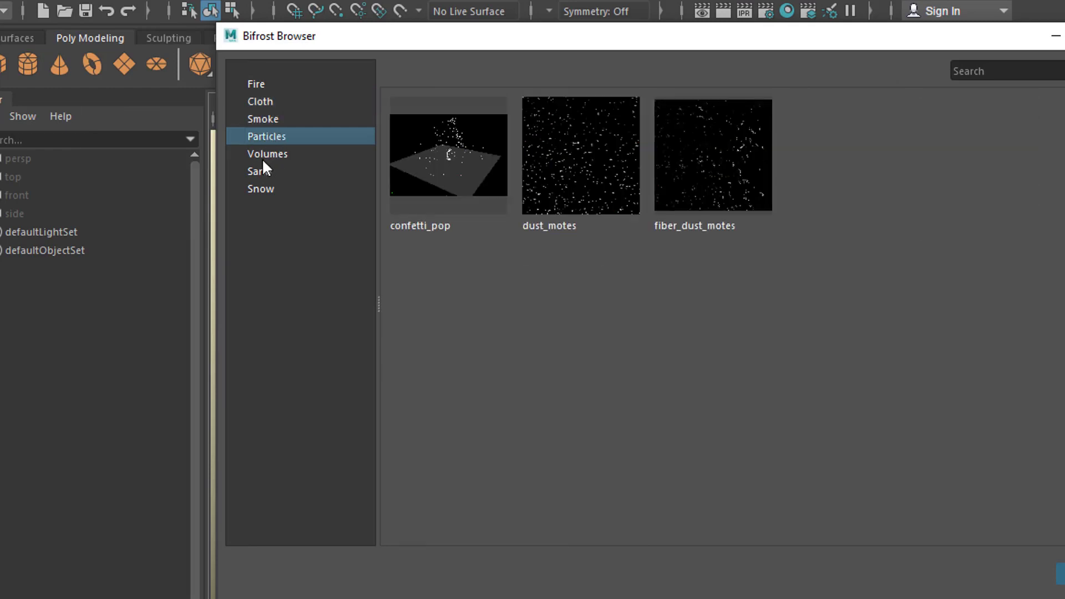
click(272, 156)
click(270, 178)
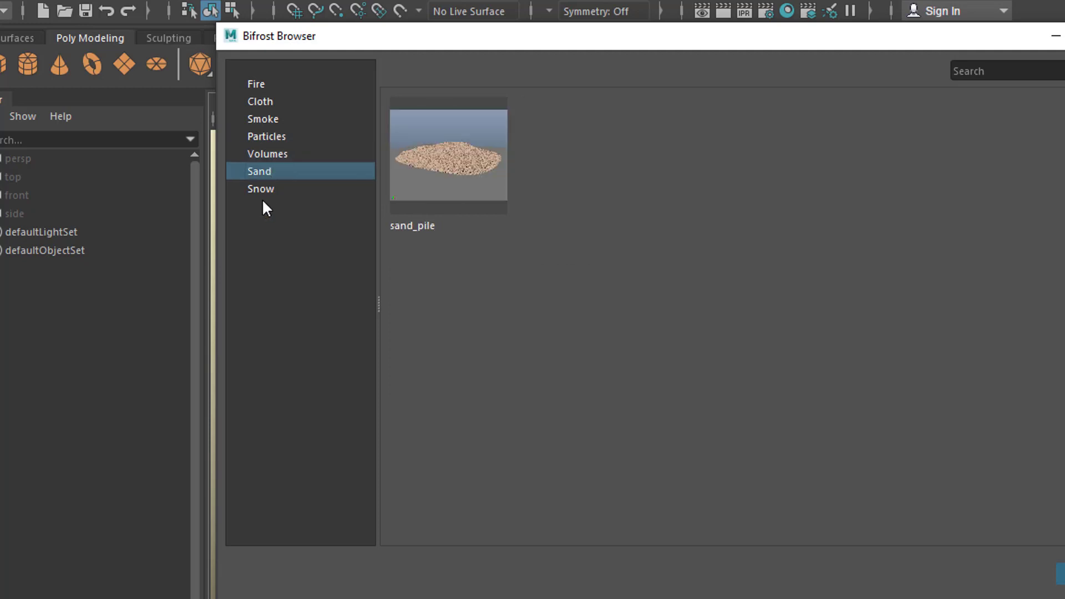
click(269, 191)
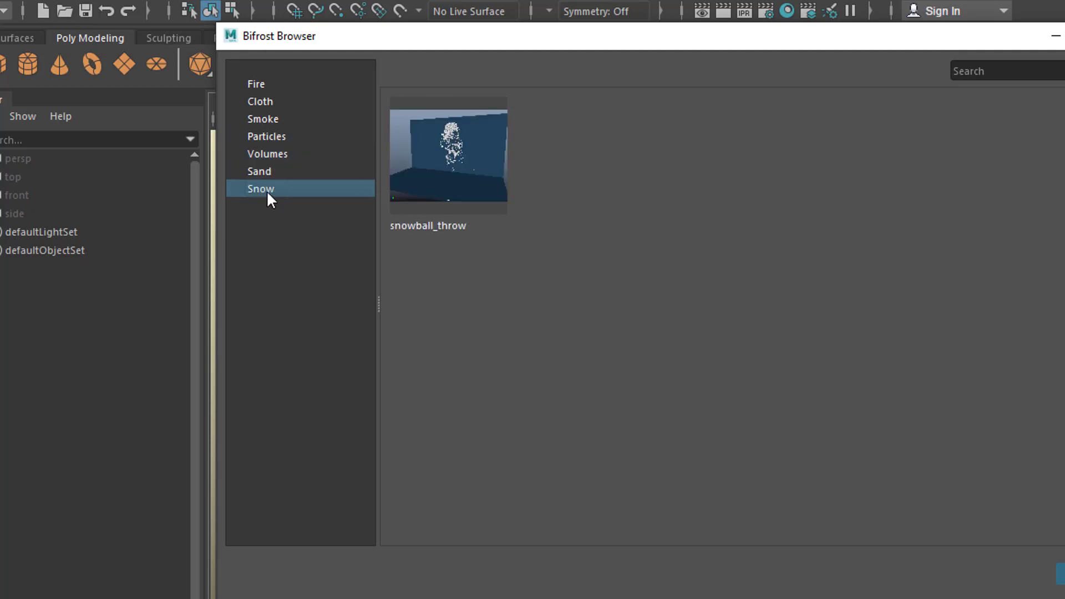
Load the tearing_cloth example from the Cloth category into the scene.
click(273, 103)
click(459, 169)
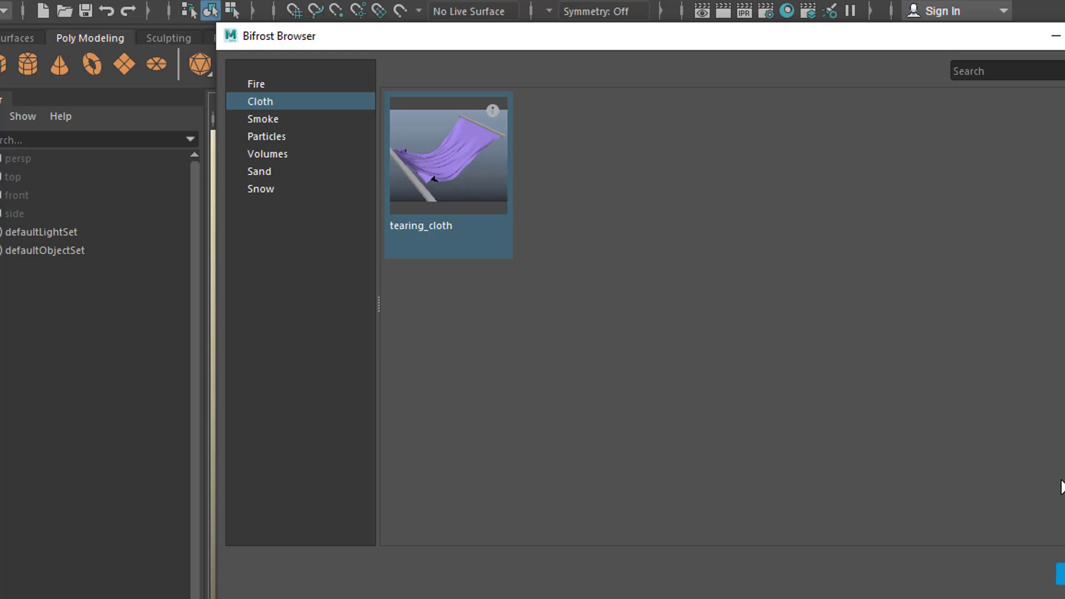
click(1059, 574)
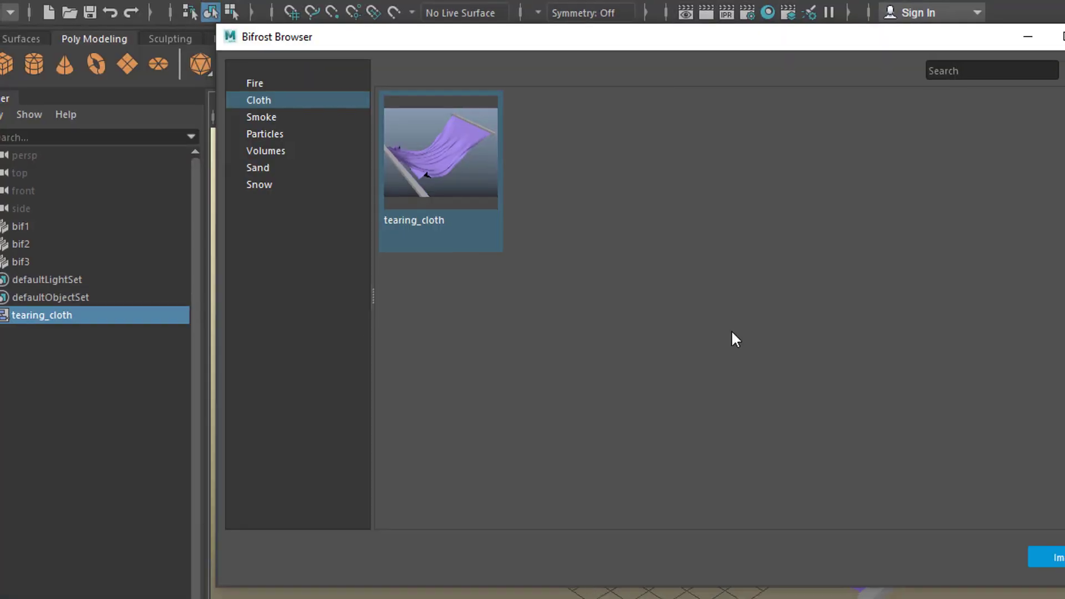
Close the browser, play the tearing_cloth simulation with the grid hidden, and view the draped cloth from both sides.
click(1011, 39)
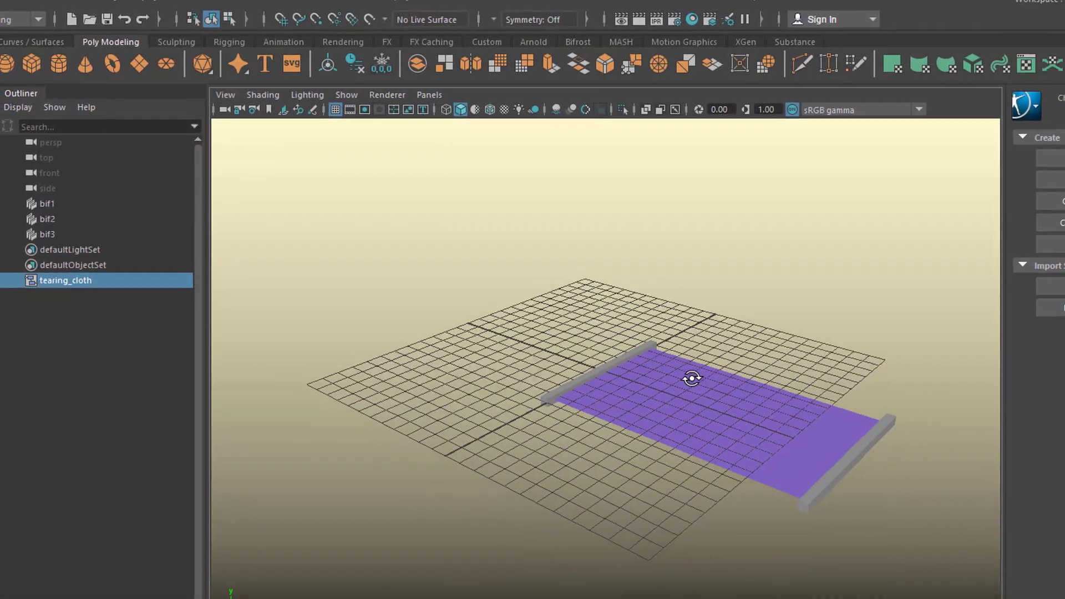
alt+drag(692, 379, 683, 341)
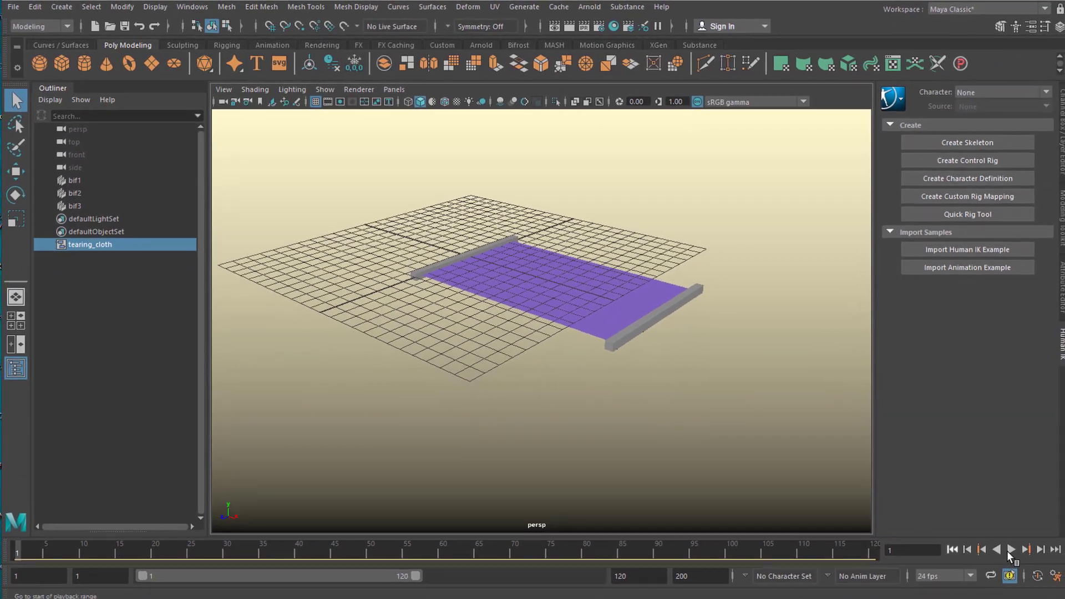
click(1007, 548)
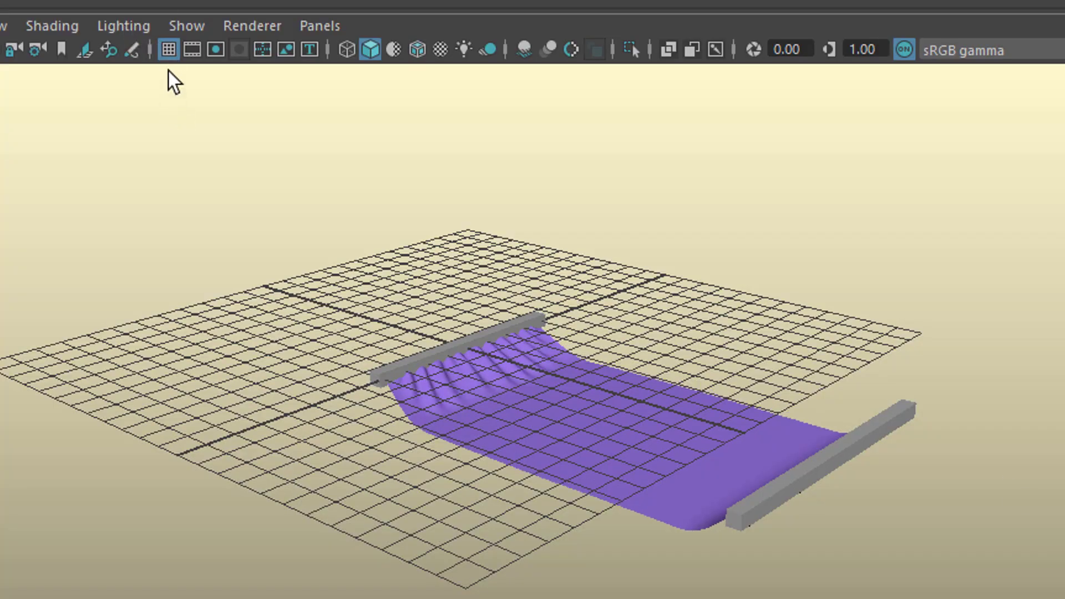
click(169, 54)
scroll(792, 587, up, 3)
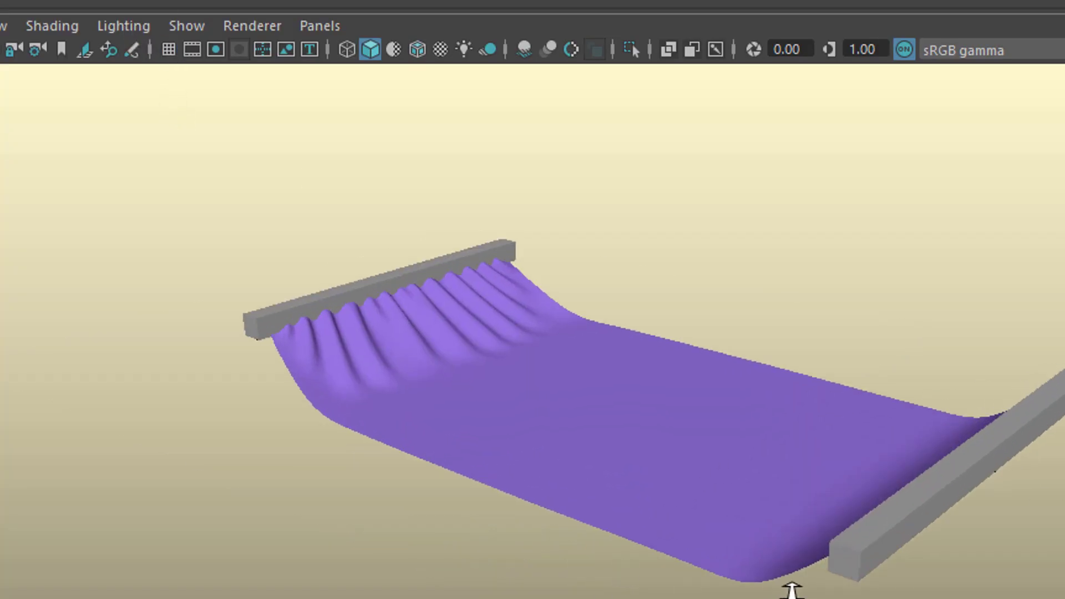
alt+middle_drag(813, 580, 743, 565)
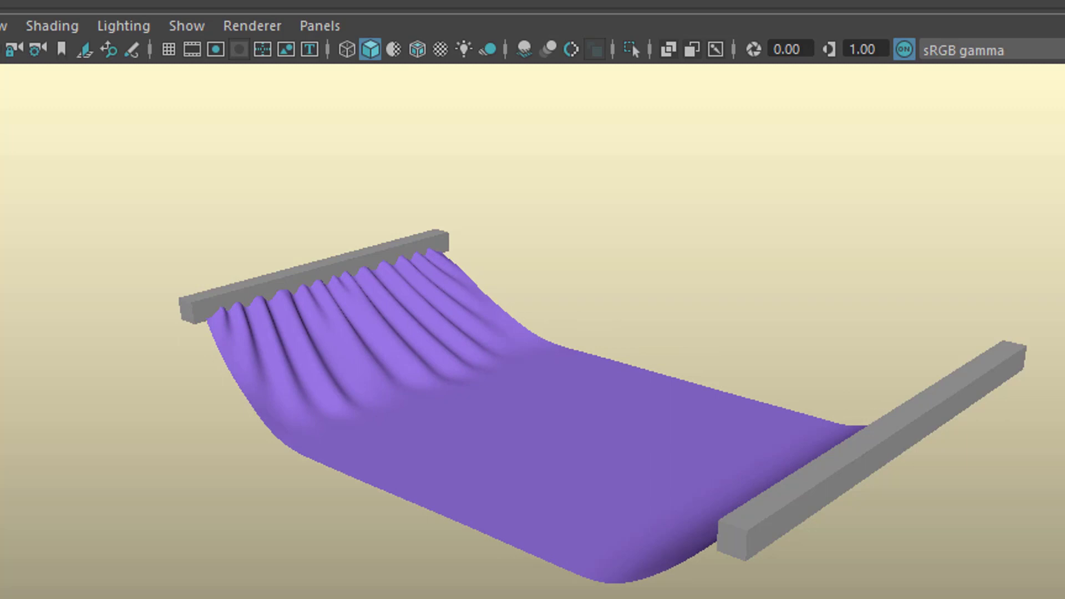
alt+drag(666, 247, 853, 247)
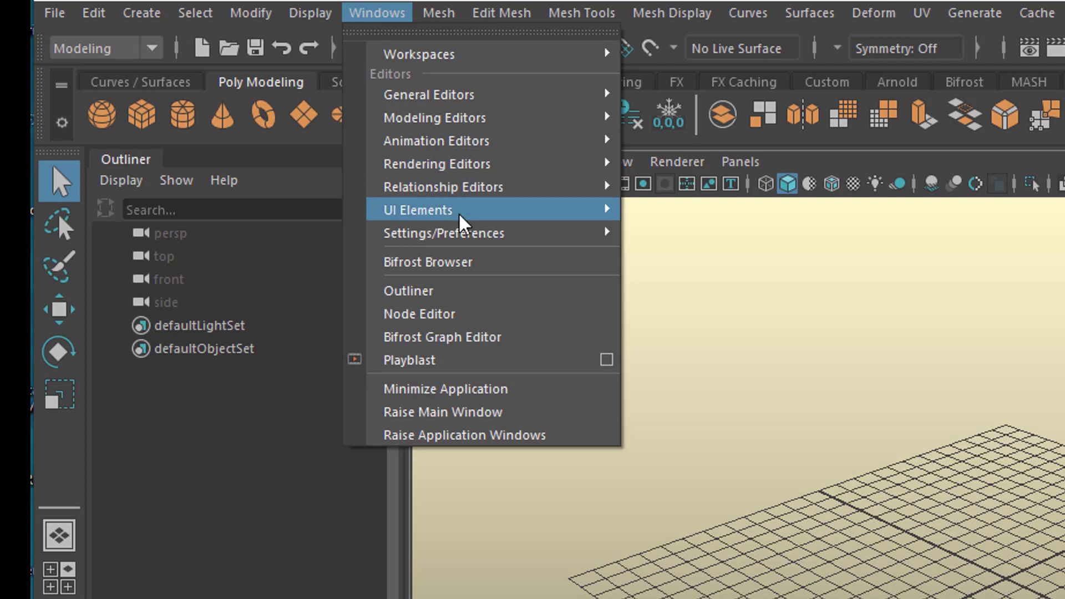
Check in the Plug-in Manager that bifrostGraph now reports version 2.0.3.1.
mouse_move(463, 235)
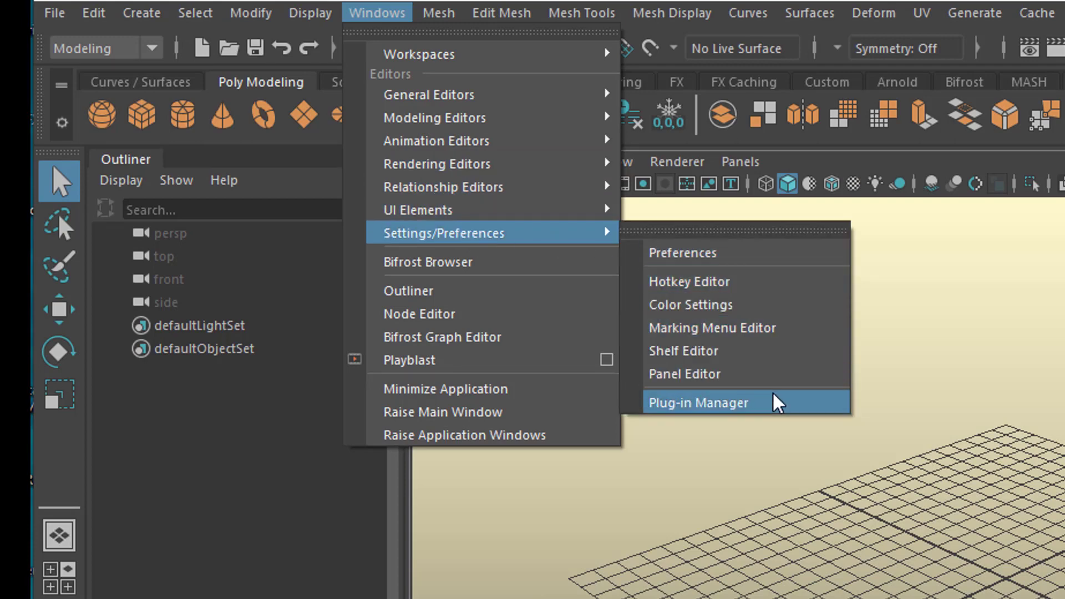
click(773, 408)
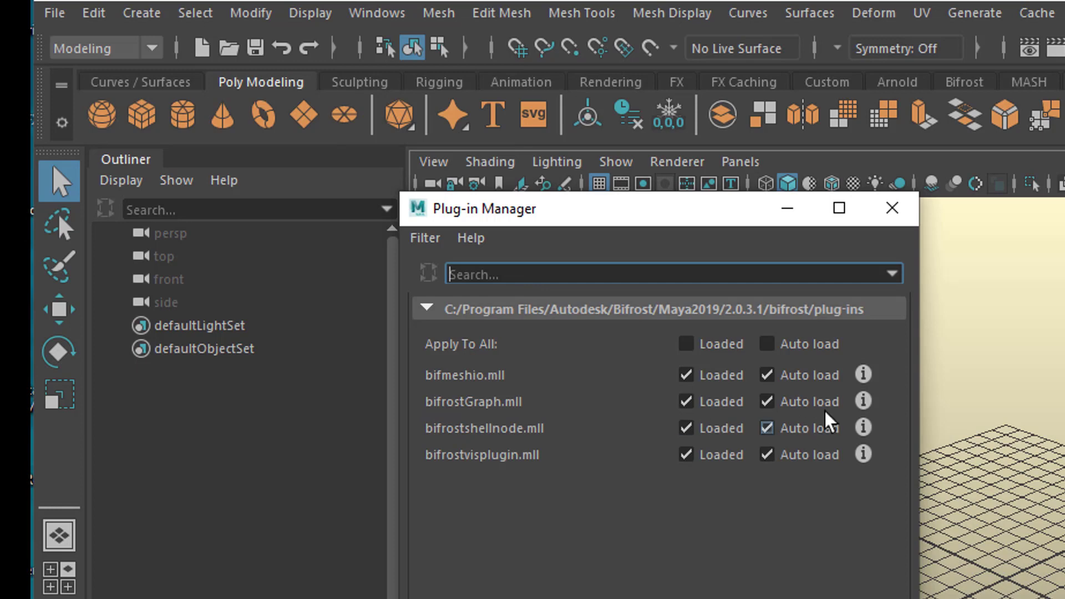
click(862, 401)
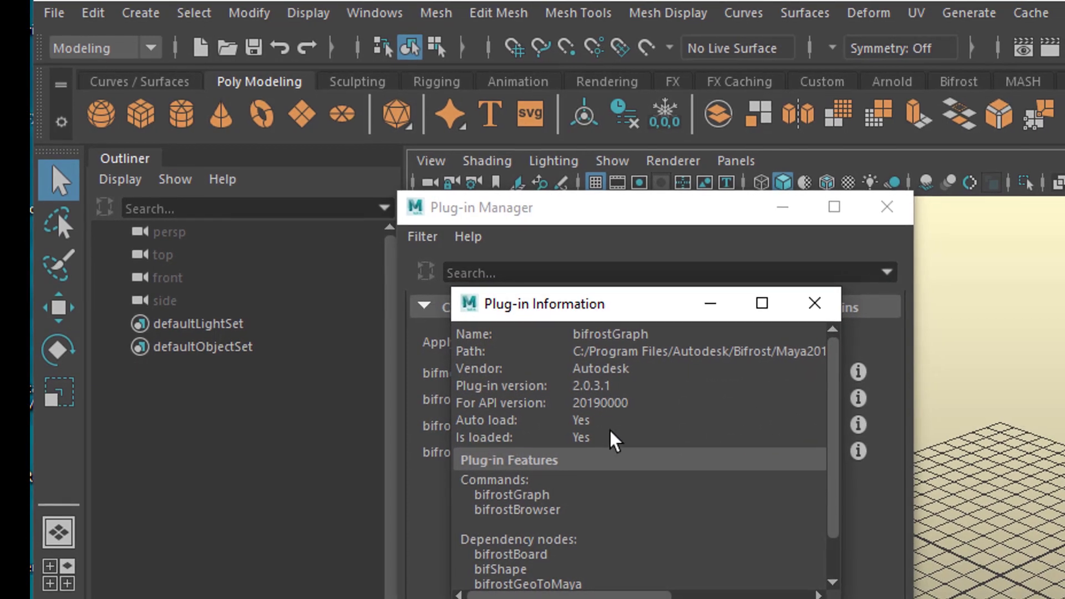
click(616, 597)
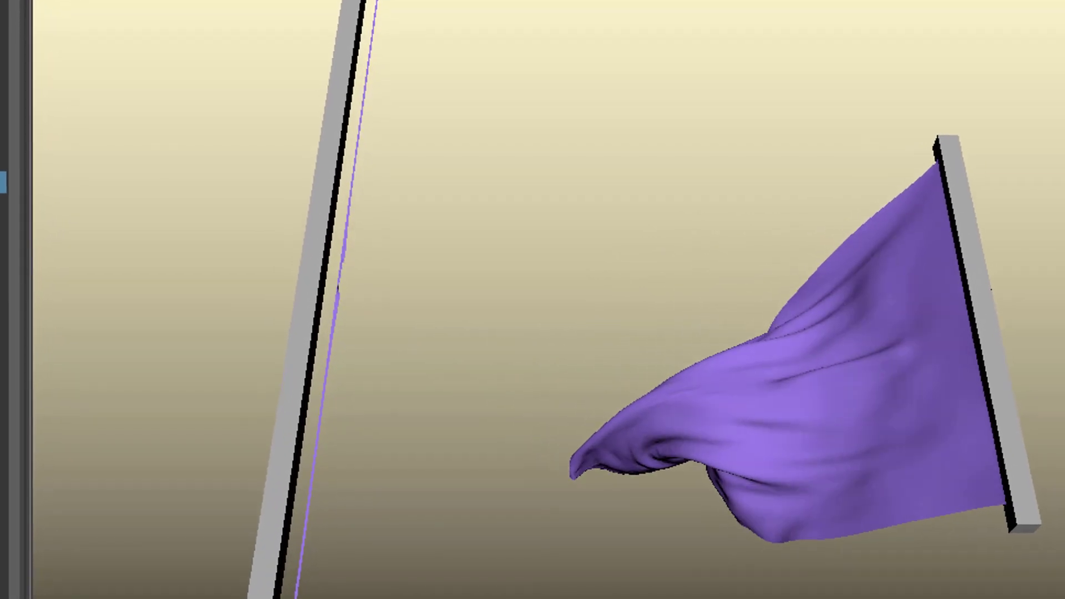
Orbit around the cloth as it rips free of one bar and hangs from the other.
alt+drag(887, 355, 737, 338)
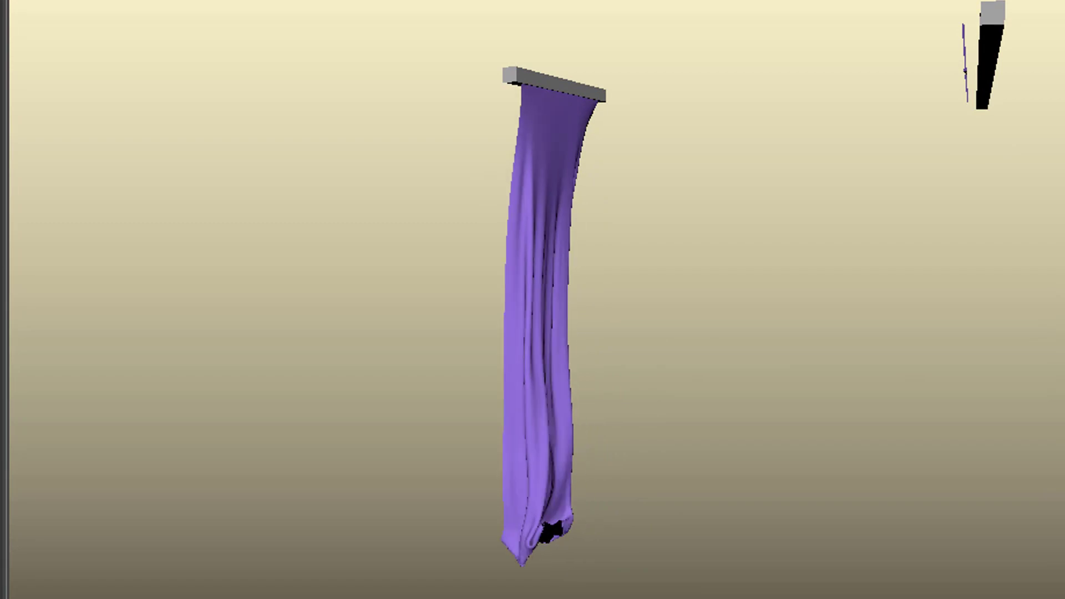